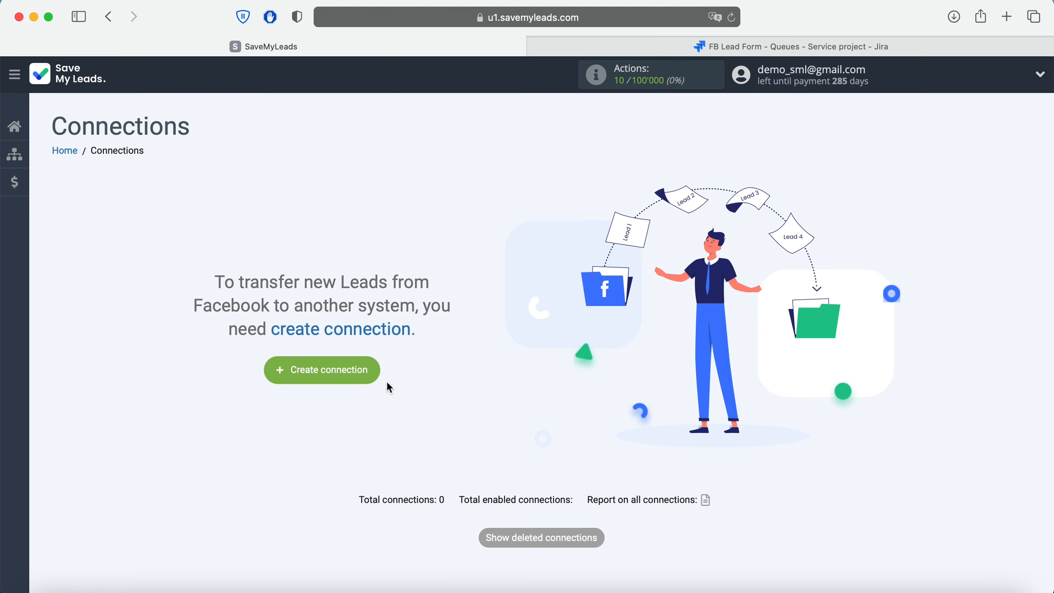
- Create a new connection that sends Facebook leads to Jira Service Desk with the Create Request action
{"action": "left_click", "coordinate": [368, 369]}
{"action": "scroll", "coordinate": [369, 372], "scroll_direction": "down", "scroll_amount": 5}
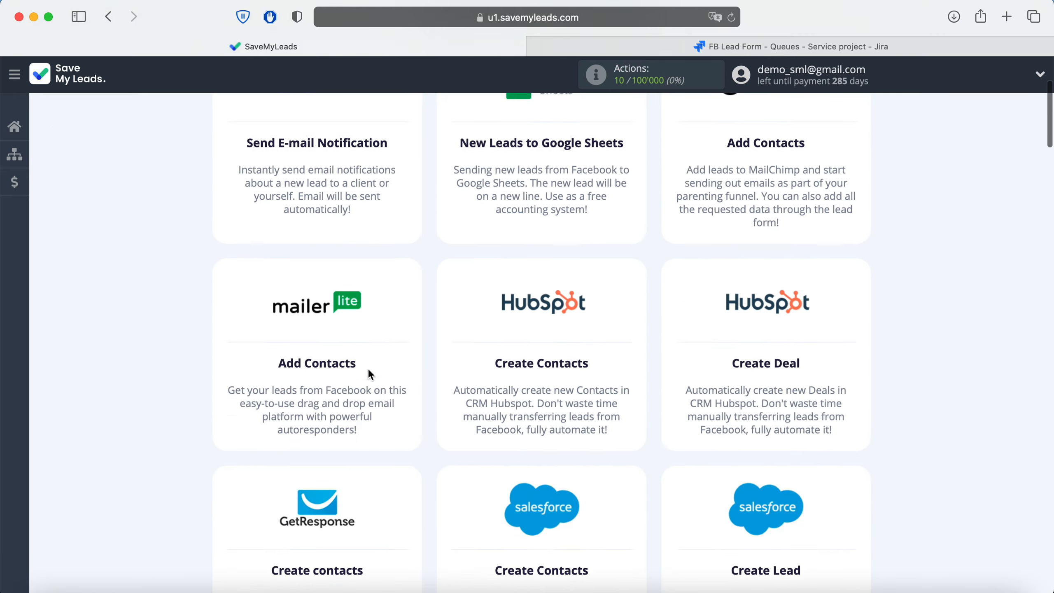
{"action": "scroll", "coordinate": [370, 373], "scroll_direction": "down", "scroll_amount": 10}
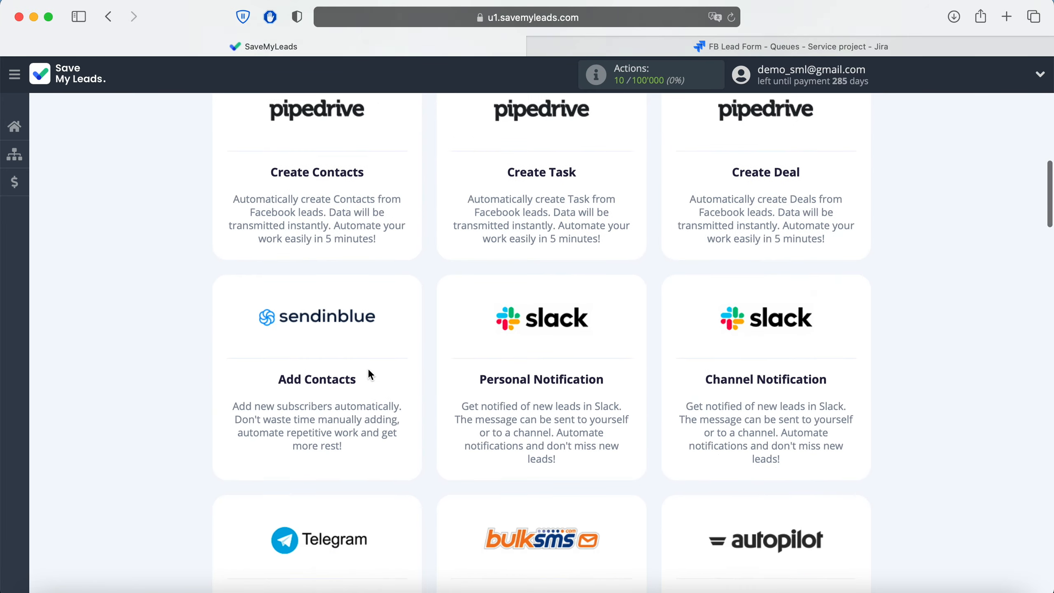
{"action": "scroll", "coordinate": [370, 375], "scroll_direction": "down", "scroll_amount": 9}
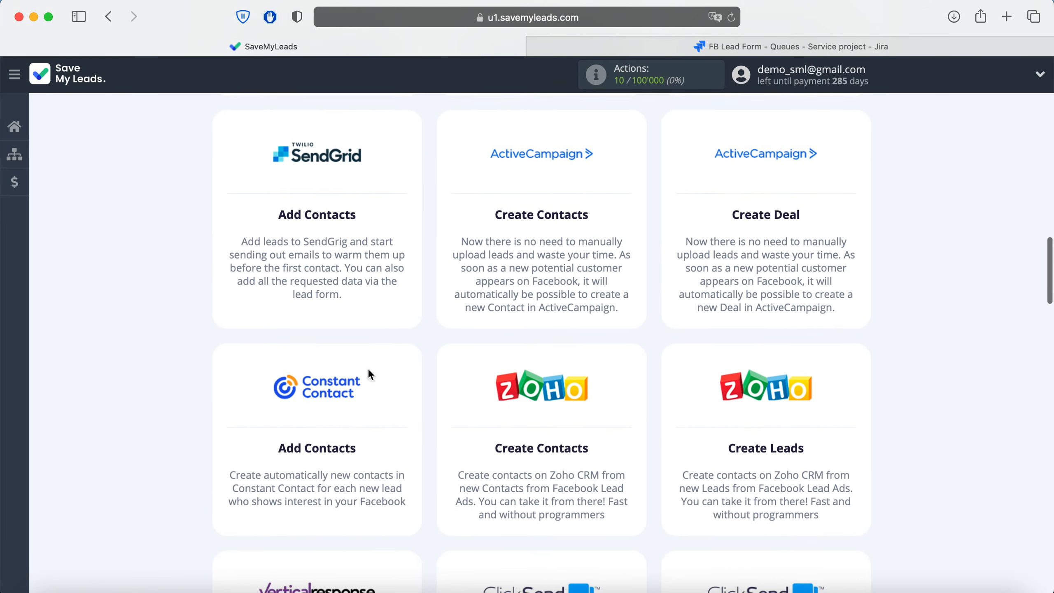
{"action": "scroll", "coordinate": [371, 375], "scroll_direction": "down", "scroll_amount": 10}
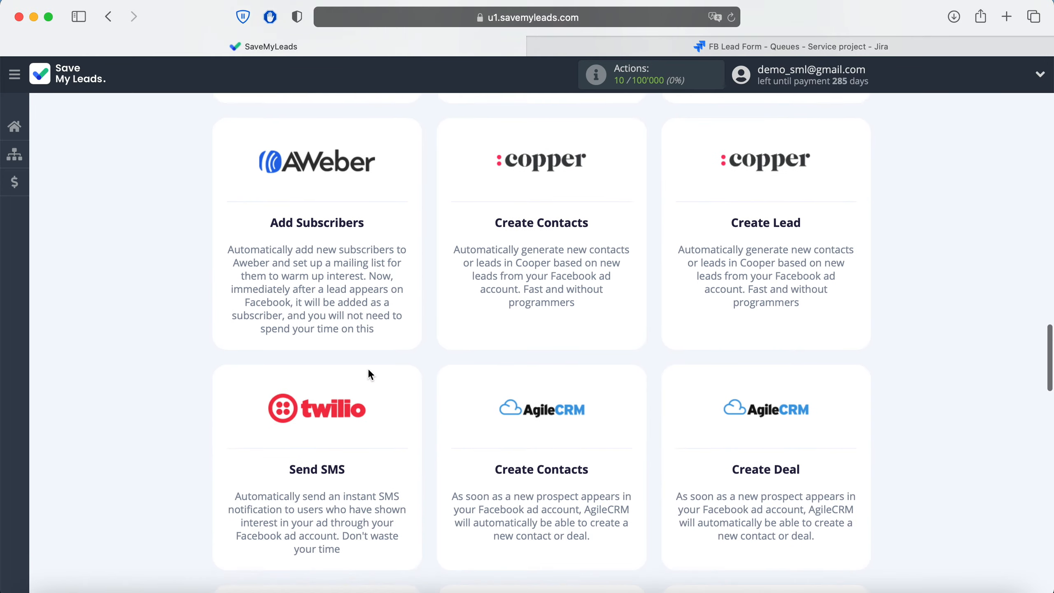
{"action": "scroll", "coordinate": [371, 375], "scroll_direction": "down", "scroll_amount": 8}
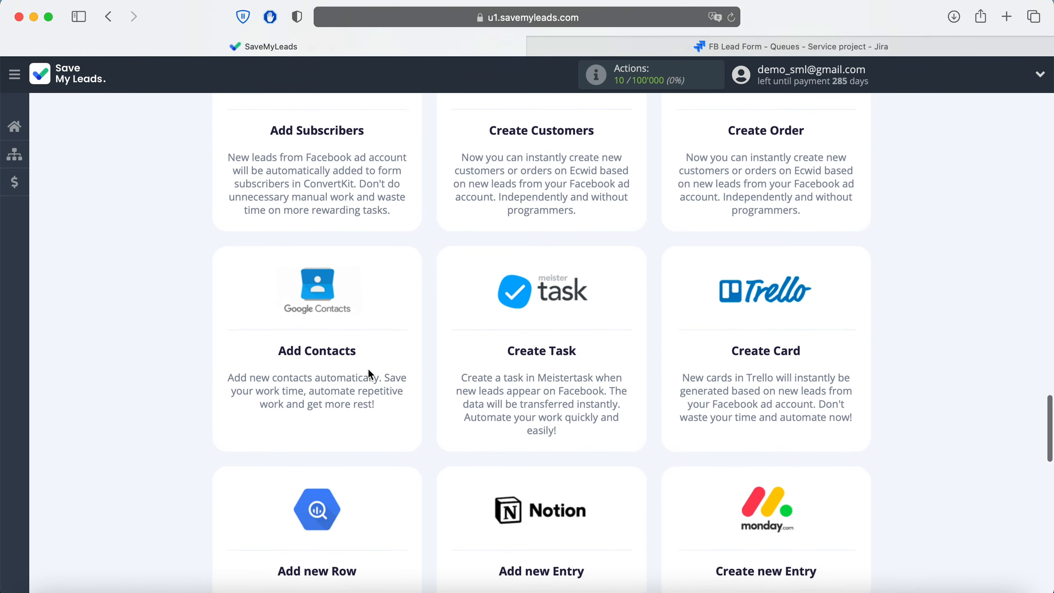
{"action": "scroll", "coordinate": [371, 375], "scroll_direction": "down", "scroll_amount": 9}
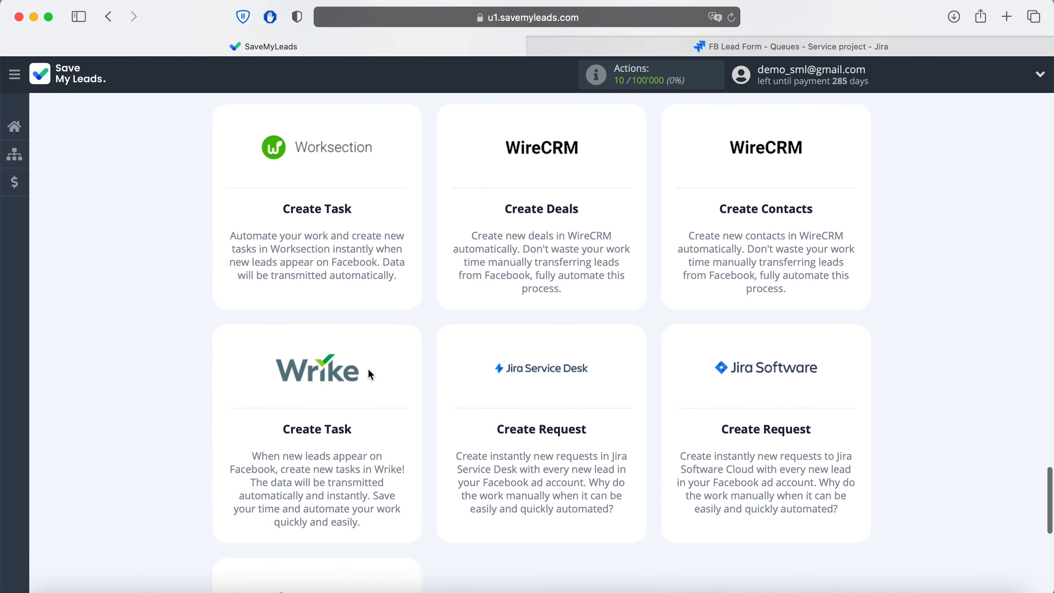
{"action": "scroll", "coordinate": [370, 375], "scroll_direction": "down", "scroll_amount": 2}
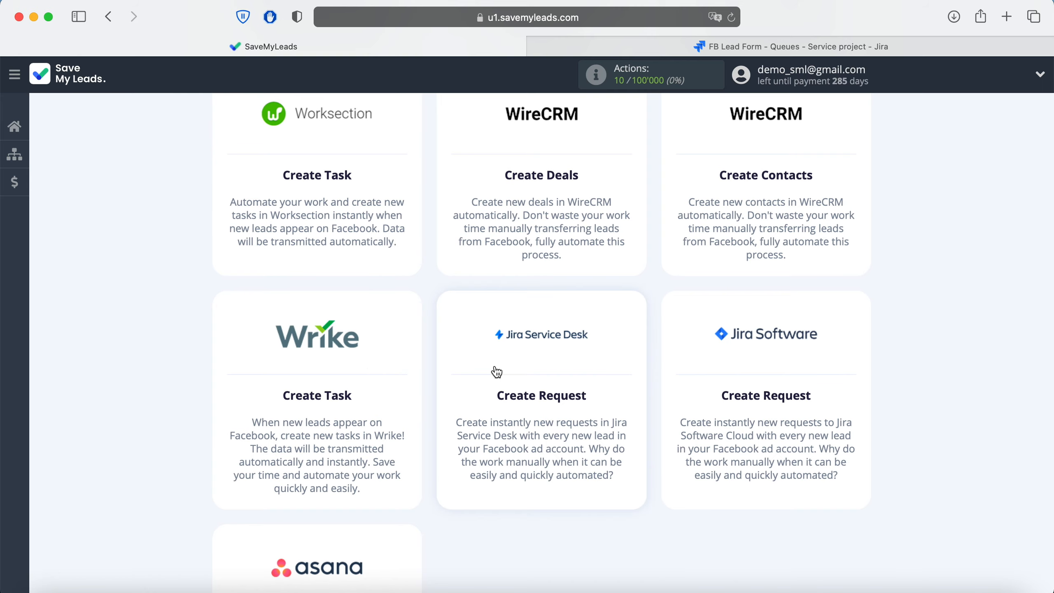
{"action": "left_click", "coordinate": [545, 364]}
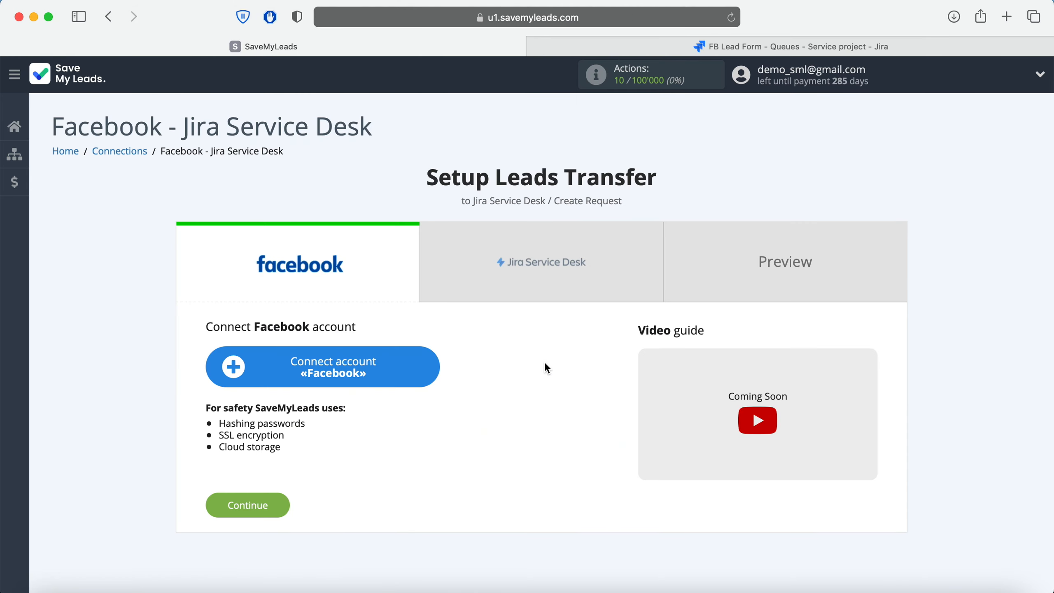
- Start connecting a Facebook account and log in with the saved phone number and account password
{"action": "left_click", "coordinate": [417, 371]}
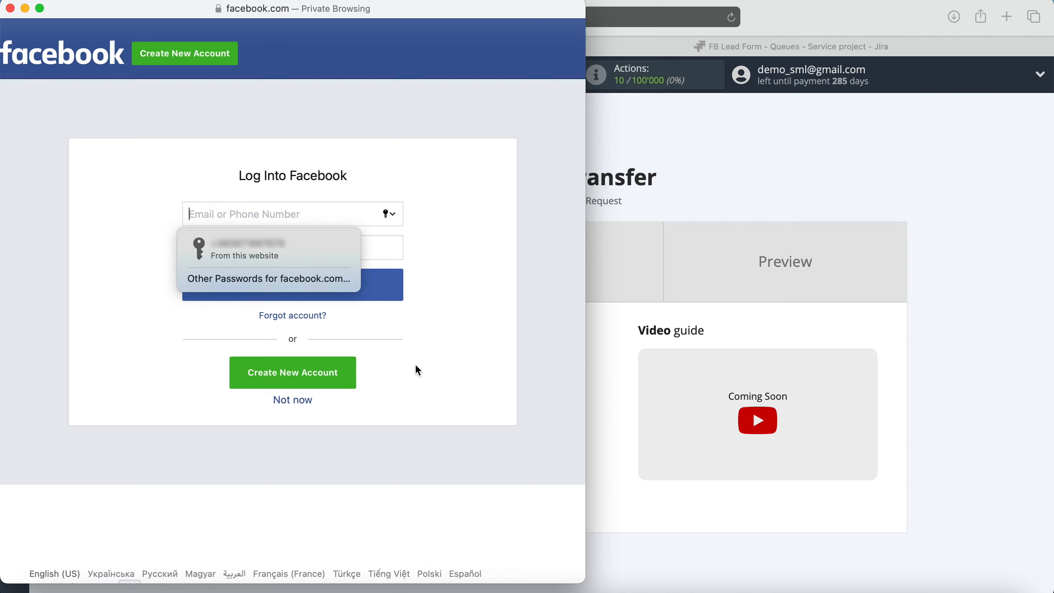
{"action": "left_click", "coordinate": [313, 247]}
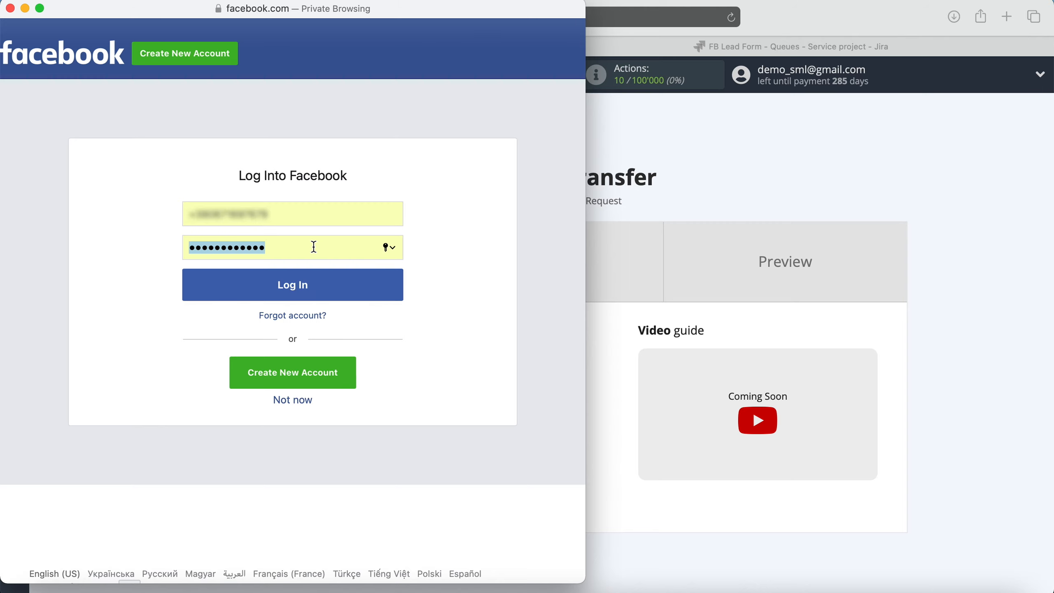
{"action": "left_click", "coordinate": [329, 291]}
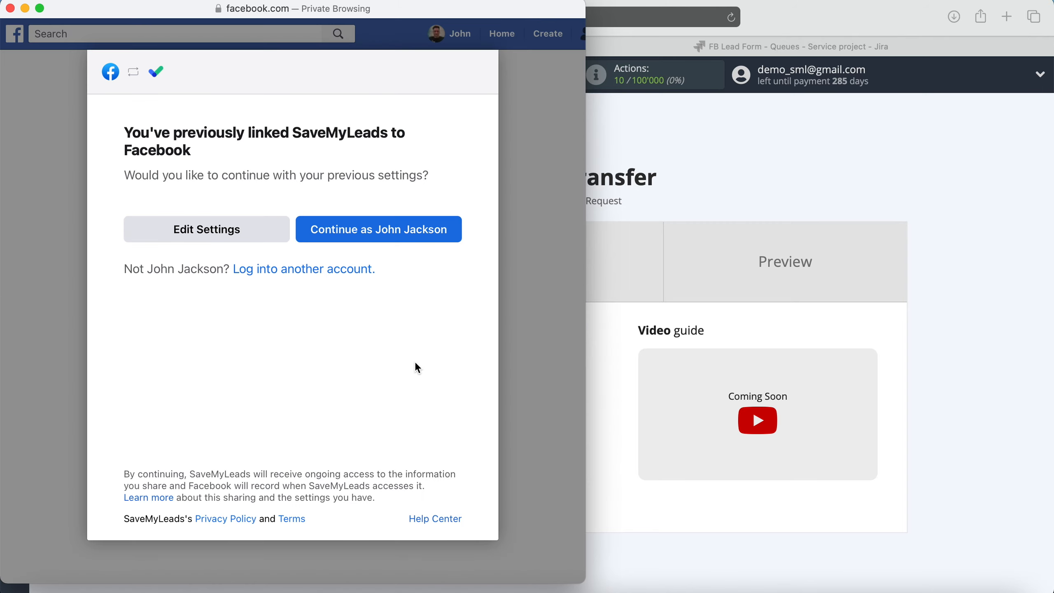
- Edit the Facebook link settings, granting SaveMyLeads access to both Pages with all permissions enabled, and finish linking
{"action": "left_click", "coordinate": [252, 234]}
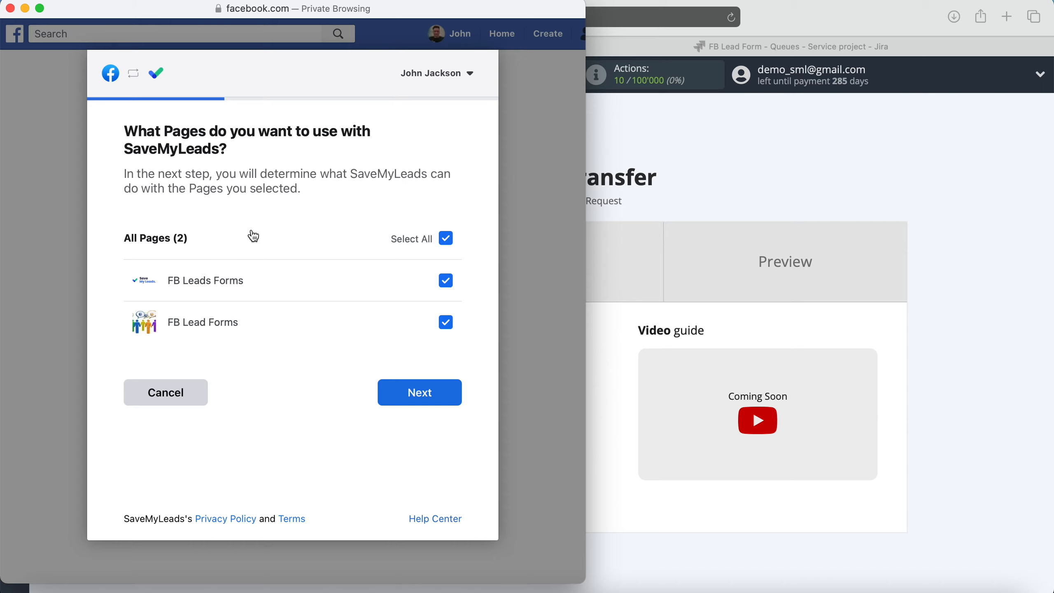
{"action": "left_click", "coordinate": [448, 394]}
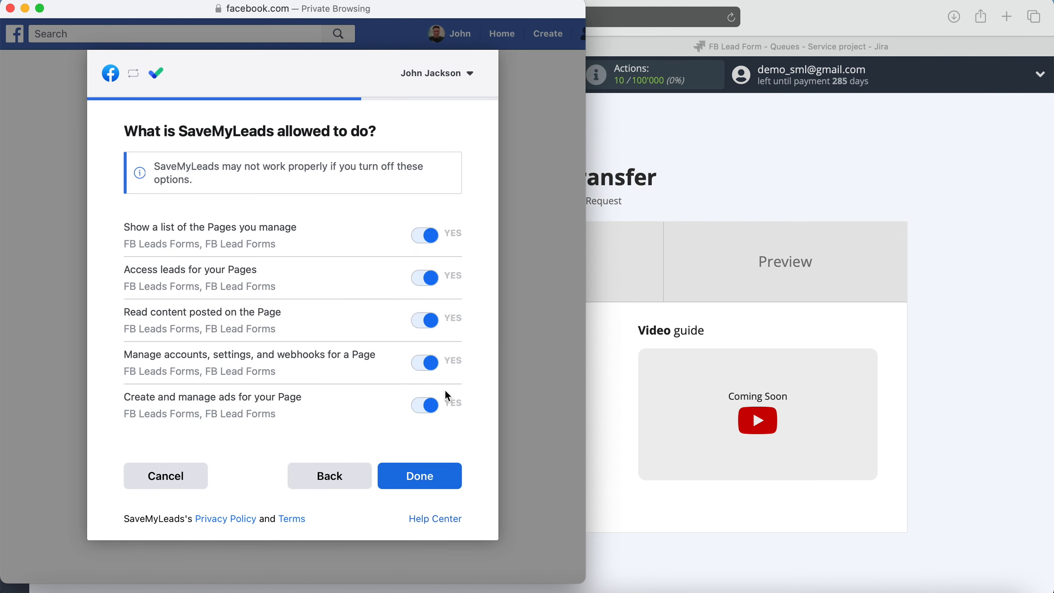
{"action": "left_click", "coordinate": [443, 473]}
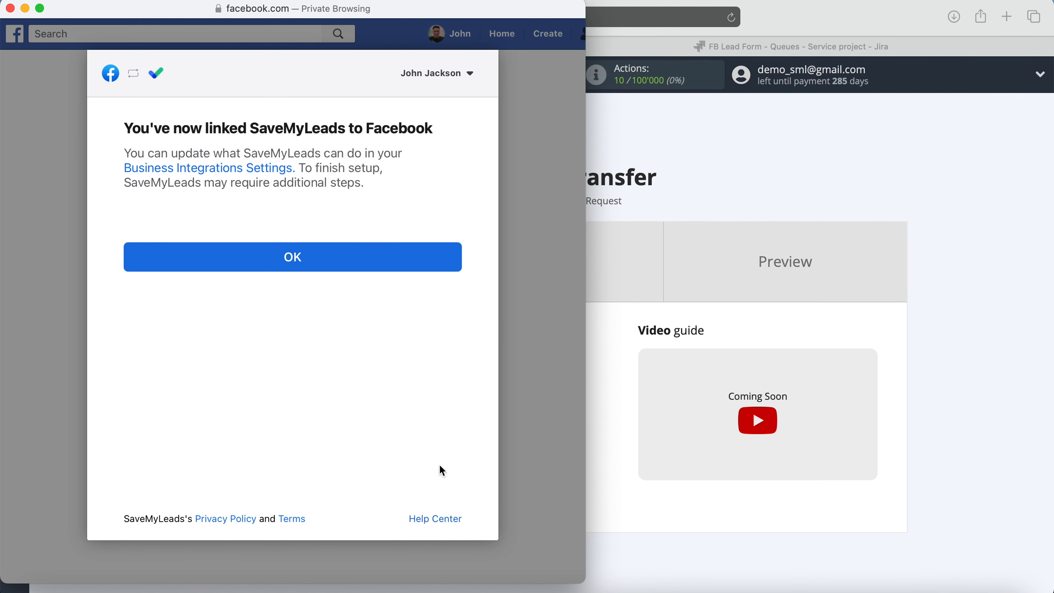
{"action": "left_click", "coordinate": [330, 261]}
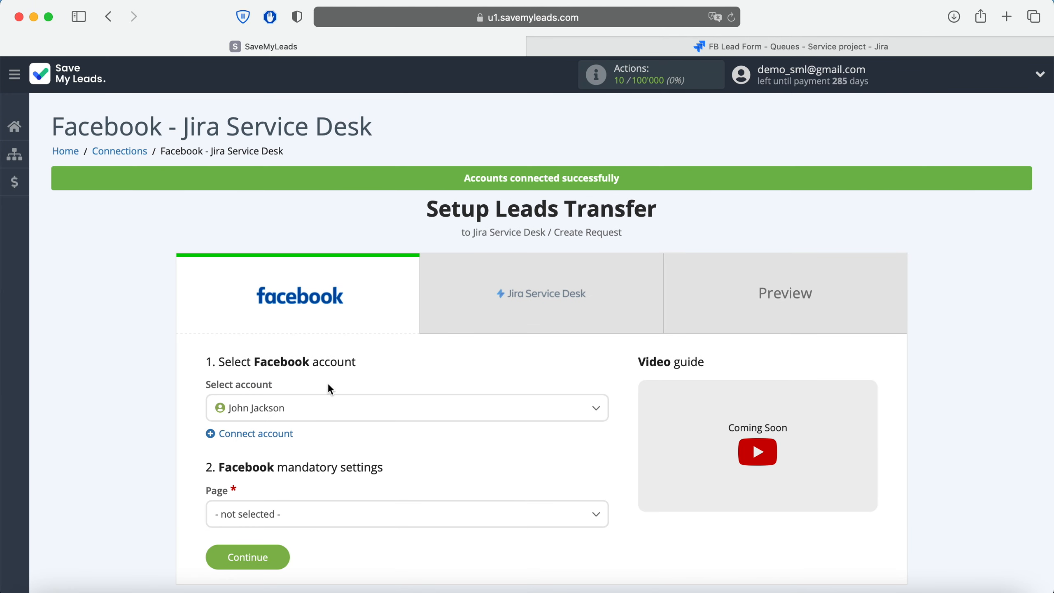
- Select the connected Facebook account, the FB Leads Forms page and the FB Lead Form 19.05.2021 form, and continue to the Jira settings
{"action": "left_click", "coordinate": [334, 408]}
{"action": "left_click", "coordinate": [304, 457]}
{"action": "scroll", "coordinate": [297, 470], "scroll_direction": "down", "scroll_amount": 5}
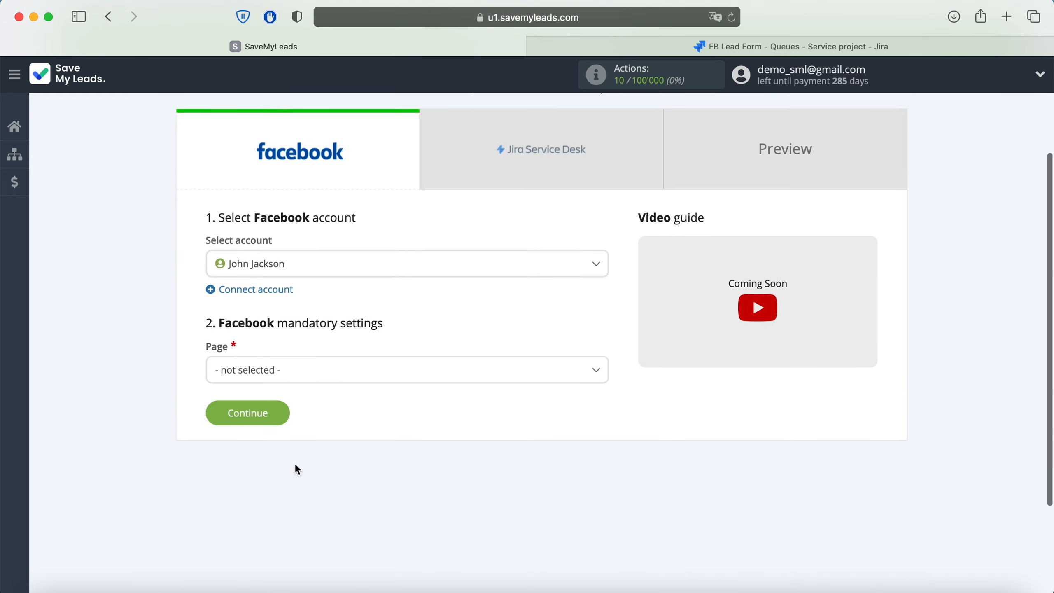
{"action": "left_click", "coordinate": [326, 371]}
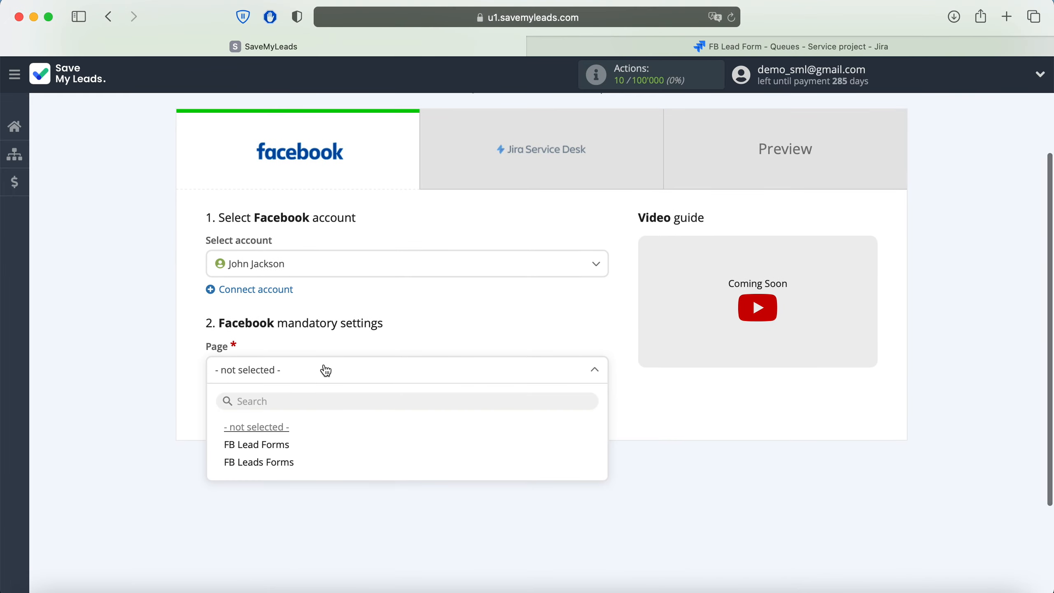
{"action": "left_click", "coordinate": [334, 464]}
{"action": "left_click", "coordinate": [339, 434]}
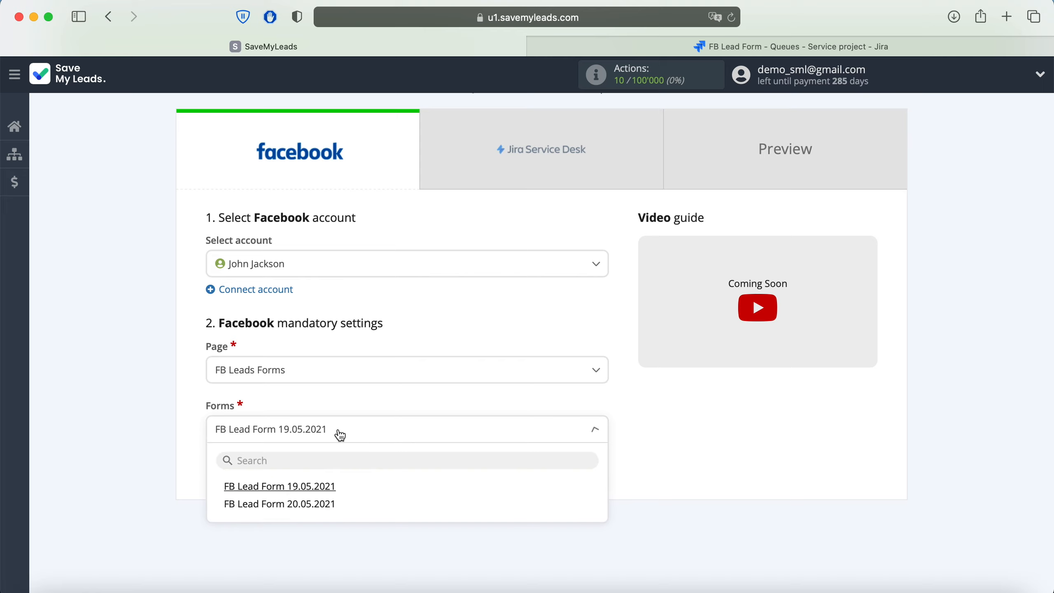
{"action": "left_click", "coordinate": [355, 490]}
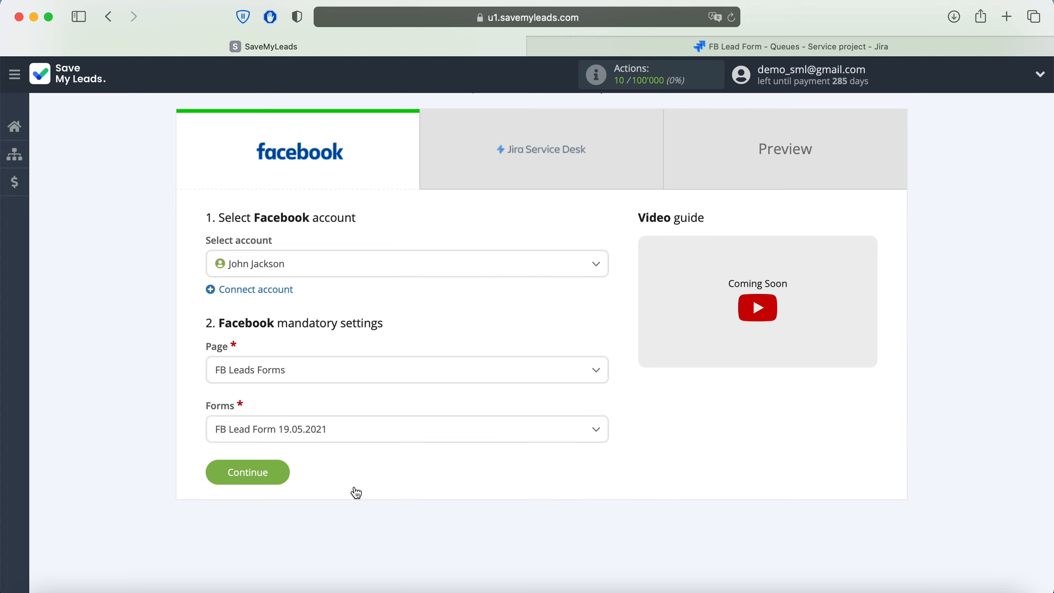
{"action": "left_click", "coordinate": [274, 472]}
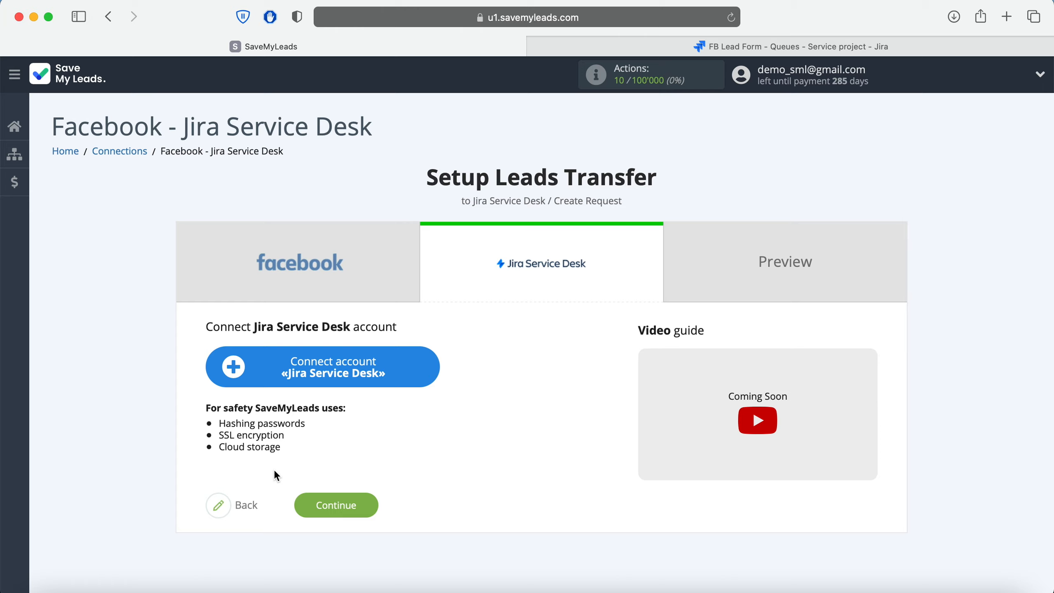
- Connect the Jira Service Desk account by logging in to Atlassian with the saved e-mail and password and accepting the access request
{"action": "left_click", "coordinate": [428, 361]}
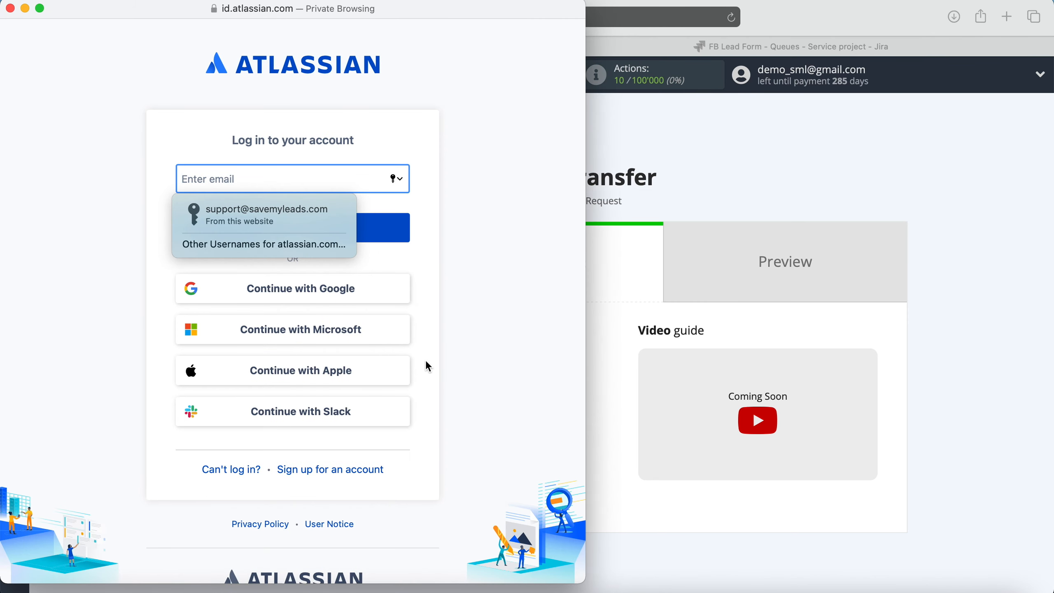
{"action": "left_click", "coordinate": [265, 214]}
{"action": "left_click", "coordinate": [310, 226]}
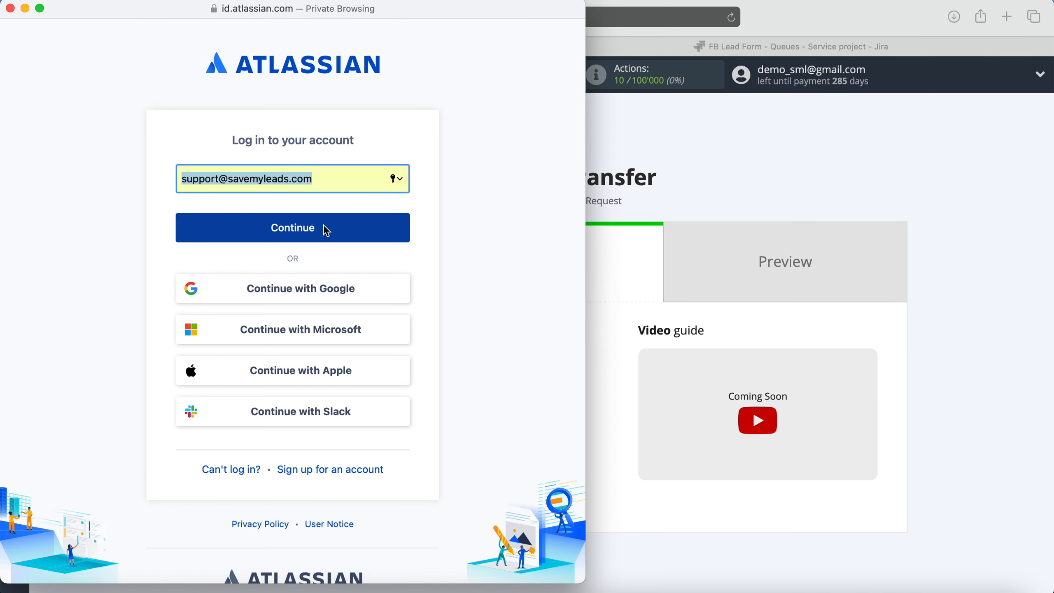
{"action": "left_click", "coordinate": [318, 238]}
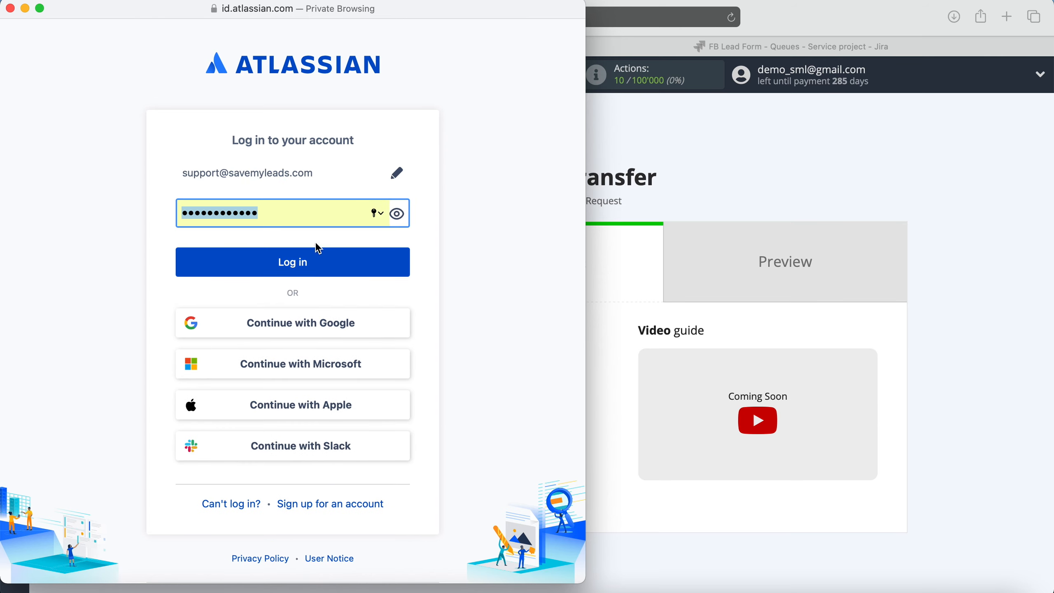
{"action": "left_click", "coordinate": [336, 262]}
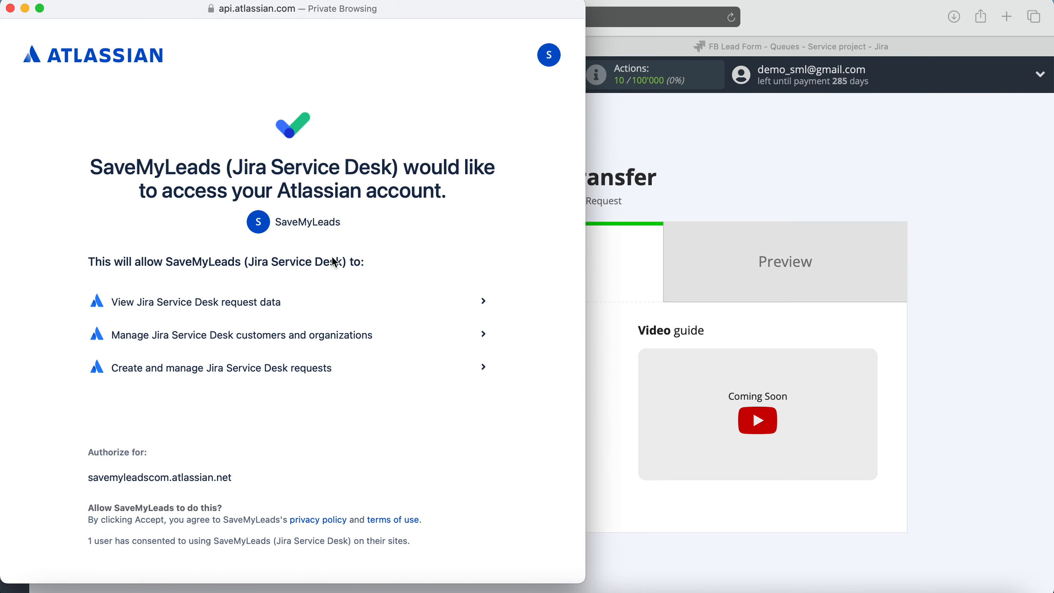
{"action": "scroll", "coordinate": [335, 262], "scroll_direction": "down", "scroll_amount": 3}
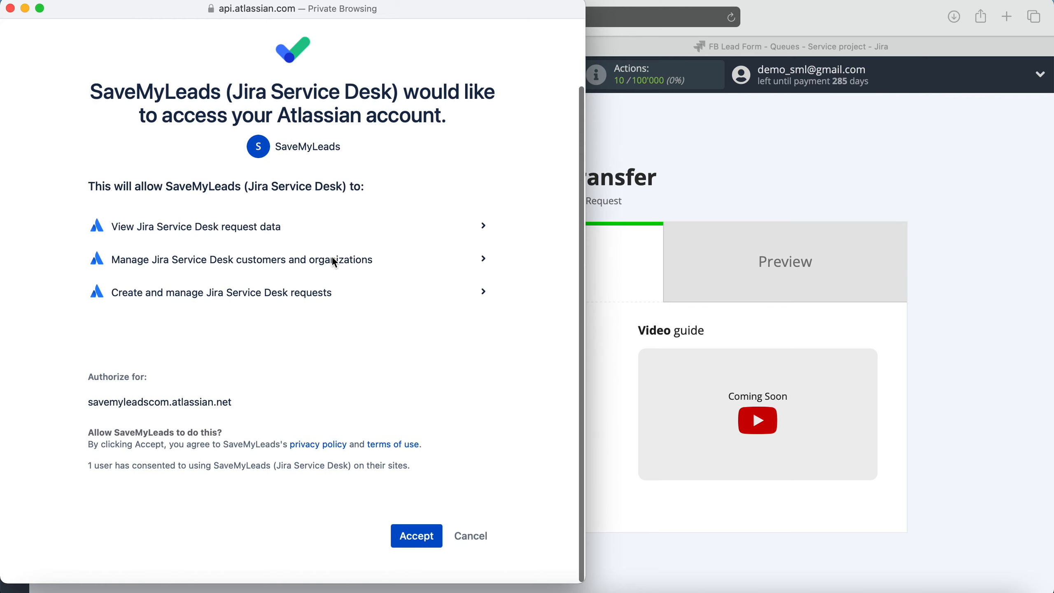
{"action": "left_click", "coordinate": [415, 536]}
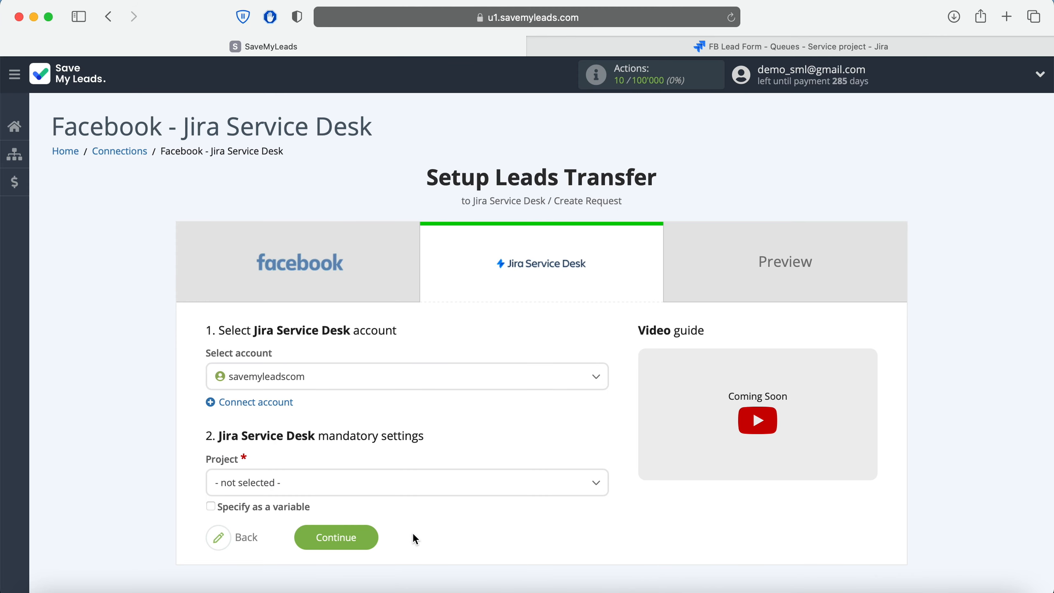
- Select the savemyleadscom account, the FB Lead Form project and the Get IT help request type for Jira Service Desk
{"action": "left_click", "coordinate": [320, 377]}
{"action": "left_click", "coordinate": [327, 433]}
{"action": "left_click", "coordinate": [318, 483]}
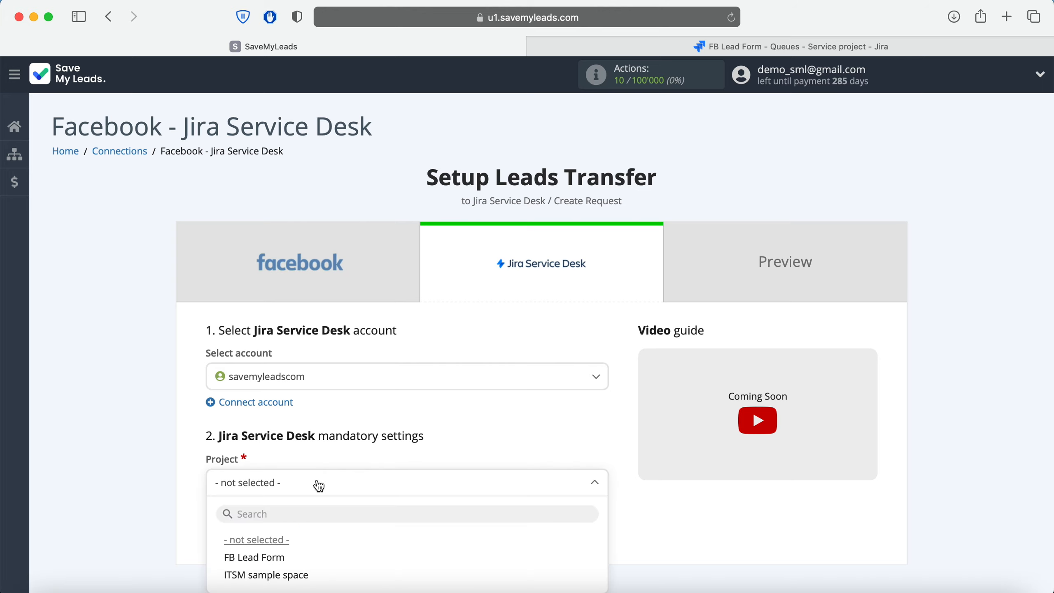
{"action": "left_click", "coordinate": [278, 560]}
{"action": "scroll", "coordinate": [275, 560], "scroll_direction": "down", "scroll_amount": 3}
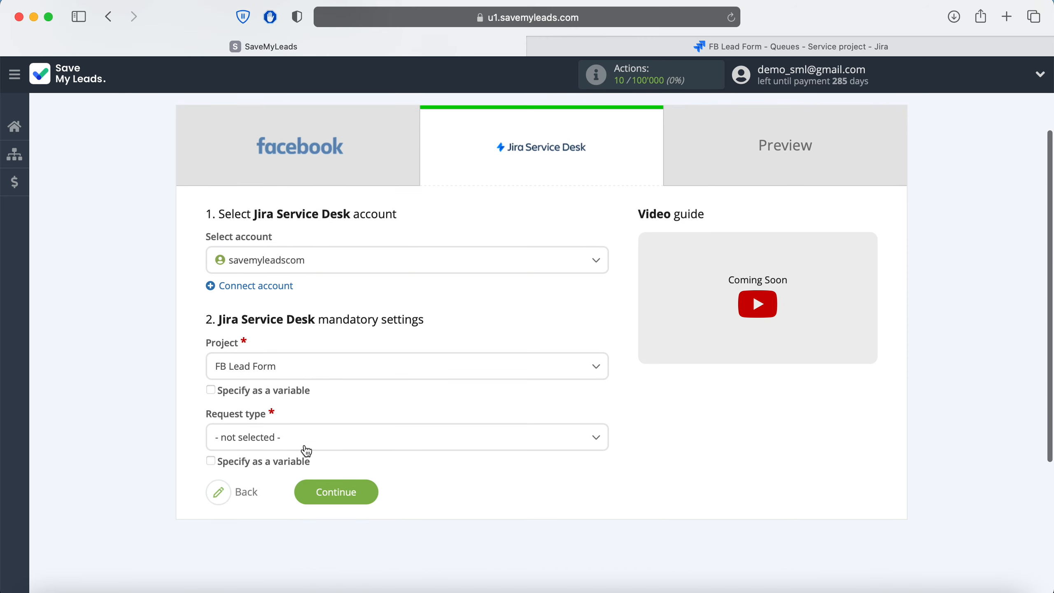
{"action": "left_click", "coordinate": [305, 440]}
{"action": "left_click", "coordinate": [267, 514]}
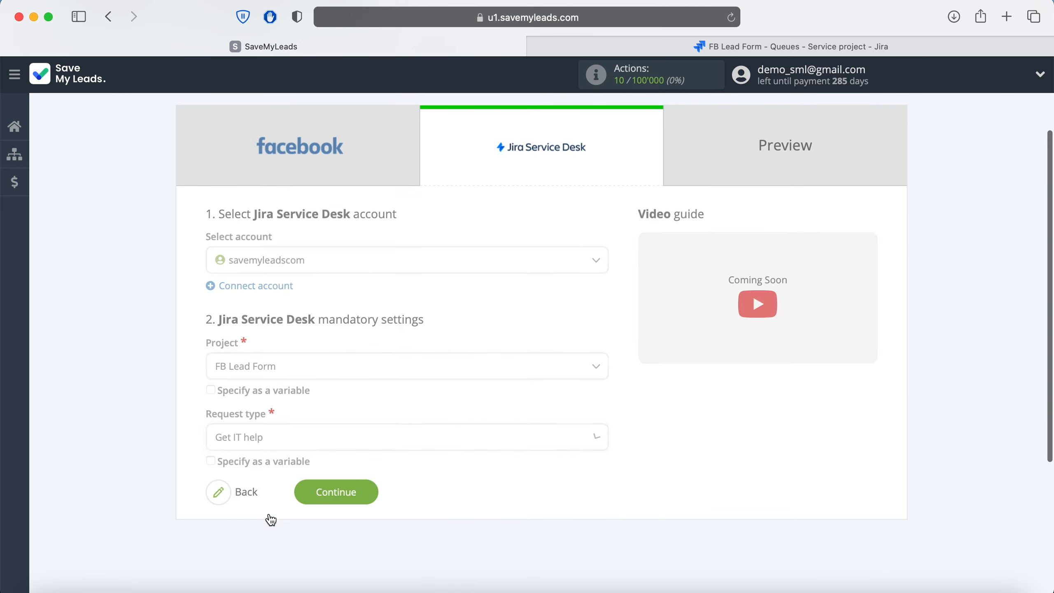
- Examine the prefilled Description and Summary fields and the system and Facebook variables that can be inserted into the Description
{"action": "scroll", "coordinate": [271, 519], "scroll_direction": "down", "scroll_amount": 6}
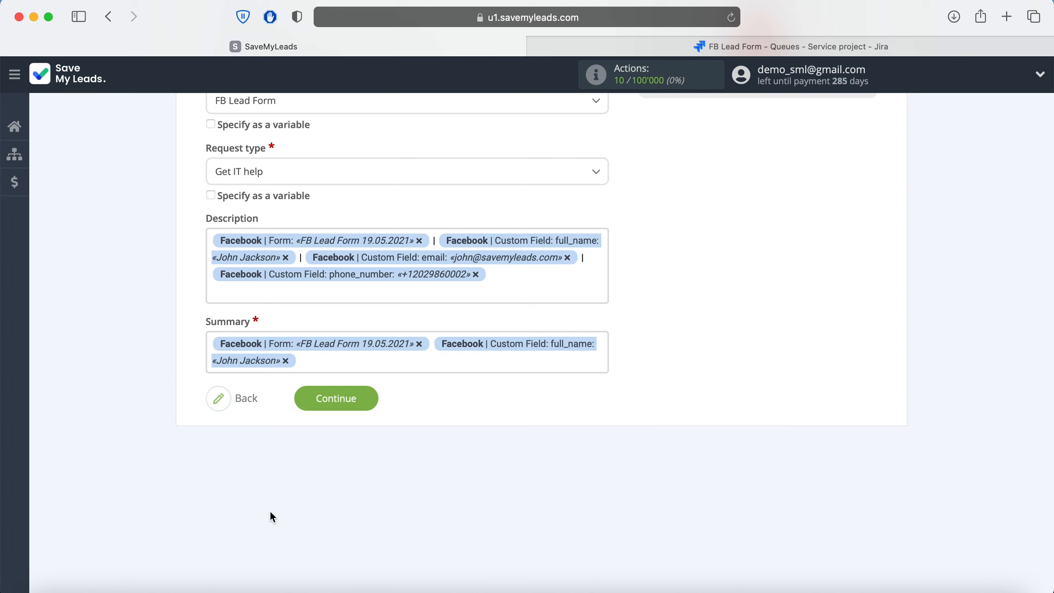
{"action": "left_click", "coordinate": [273, 291]}
{"action": "scroll", "coordinate": [274, 291], "scroll_direction": "down", "scroll_amount": 5}
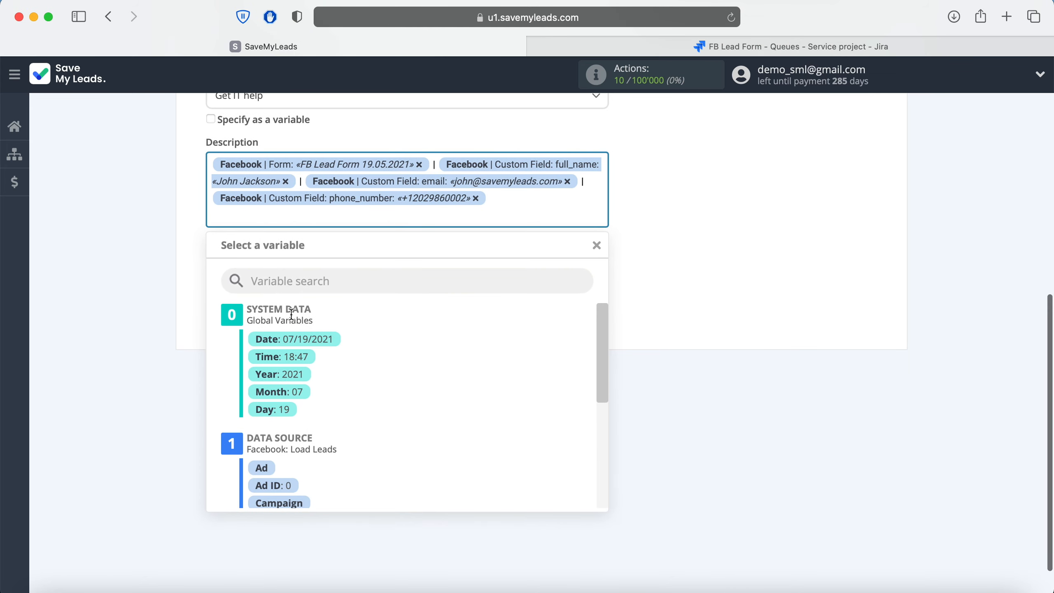
{"action": "scroll", "coordinate": [473, 402], "scroll_direction": "down", "scroll_amount": 3}
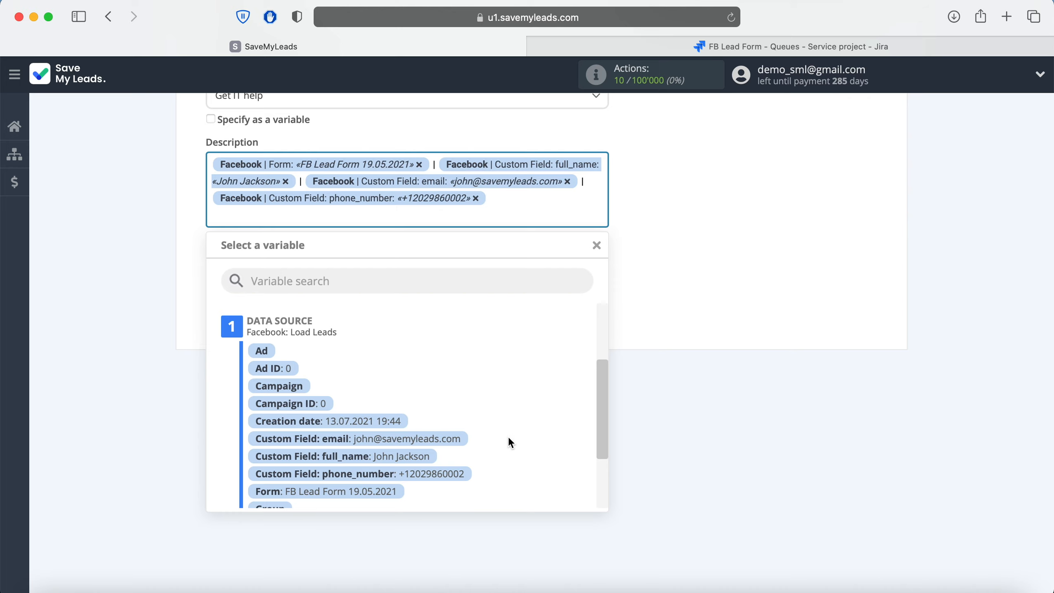
{"action": "left_click", "coordinate": [719, 267]}
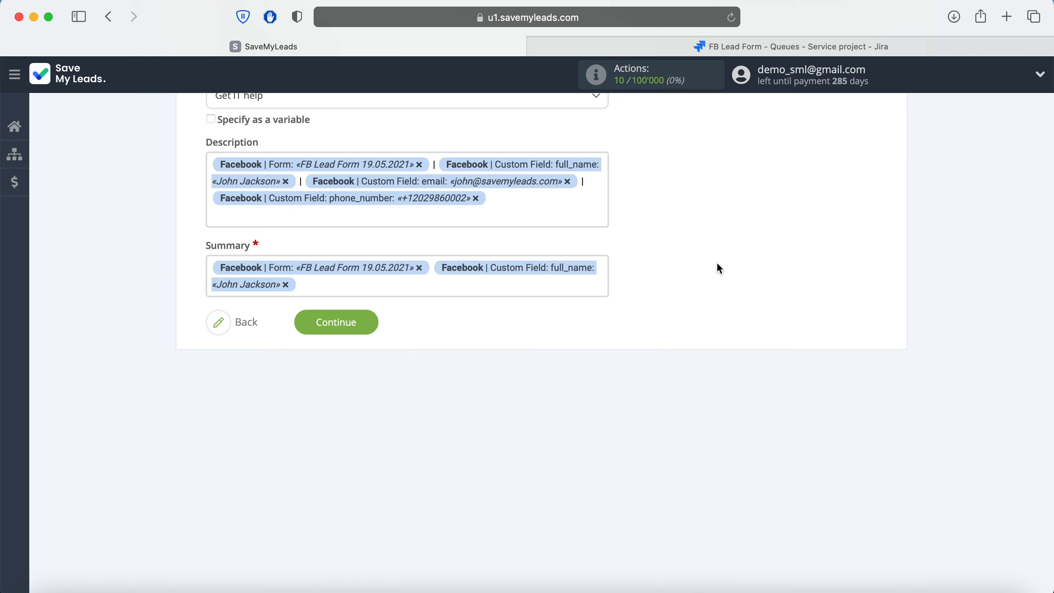
- Accept the Jira Service Desk field mapping and send test data to Jira Service Desk from the preview
{"action": "left_click", "coordinate": [360, 318]}
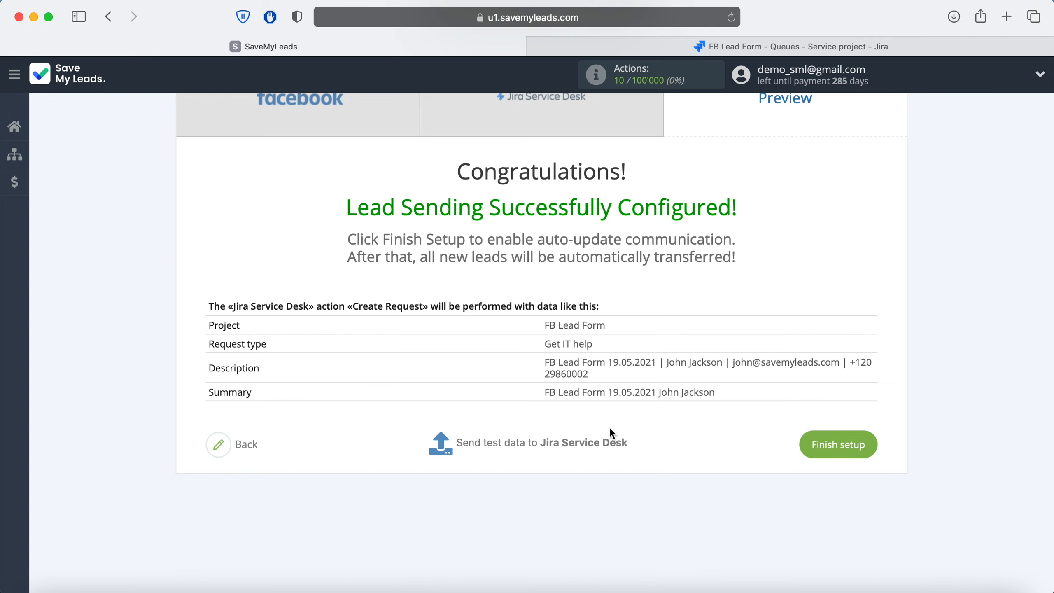
{"action": "left_click", "coordinate": [509, 443]}
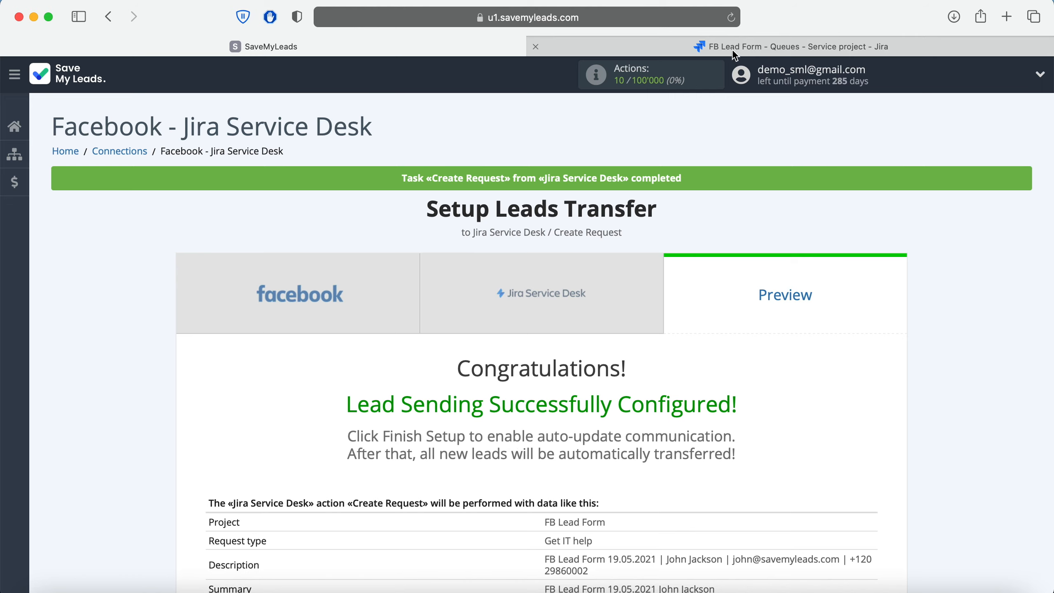
- Switch to Jira, reload the FB Lead Form project's open tickets and open the Get IT help test request to check its details
{"action": "left_click", "coordinate": [705, 48]}
{"action": "left_click", "coordinate": [732, 17]}
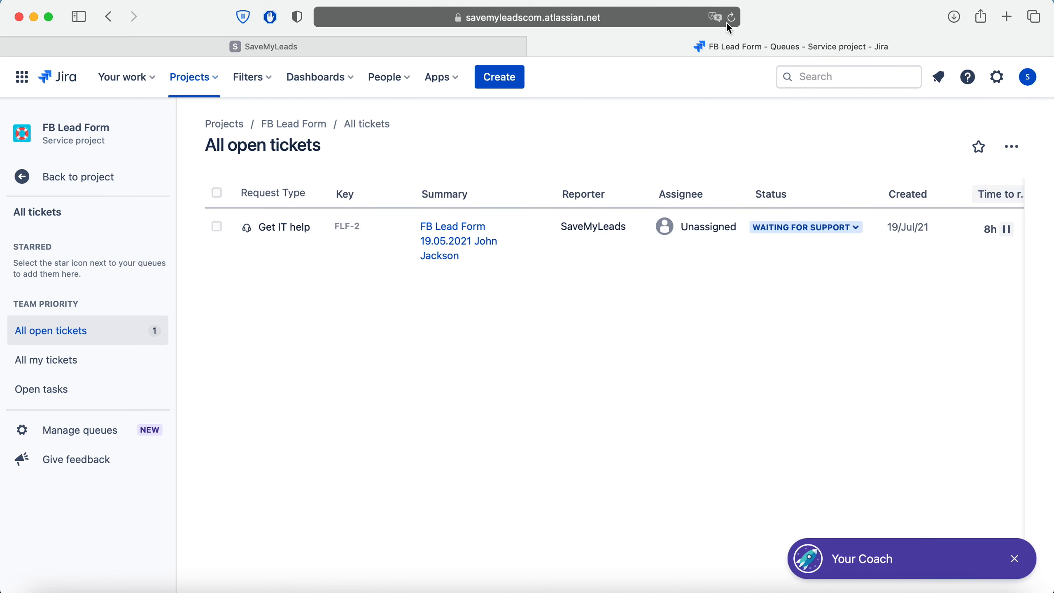
{"action": "left_click", "coordinate": [450, 229]}
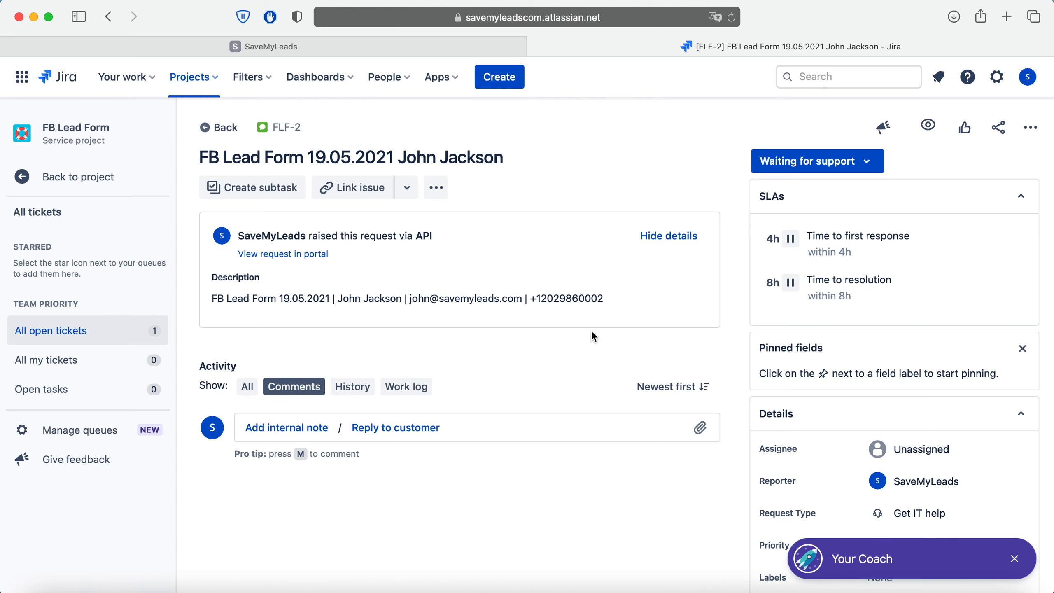
- Return to SaveMyLeads and finish the setup of the Facebook to Jira Service Desk lead transfer
{"action": "left_click", "coordinate": [345, 47]}
{"action": "scroll", "coordinate": [987, 331], "scroll_direction": "down", "scroll_amount": 5}
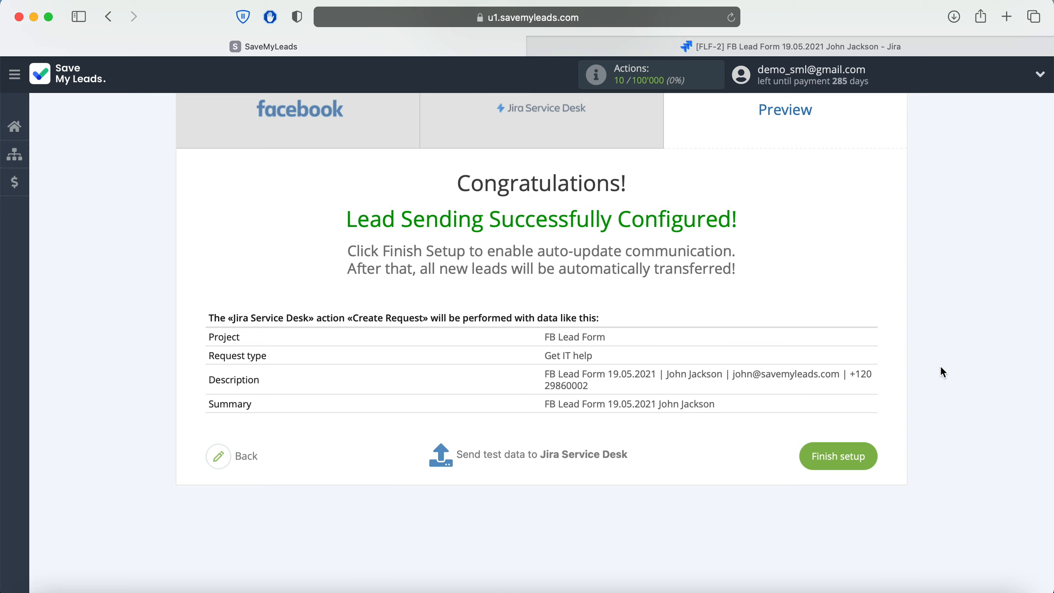
{"action": "left_click", "coordinate": [840, 453]}
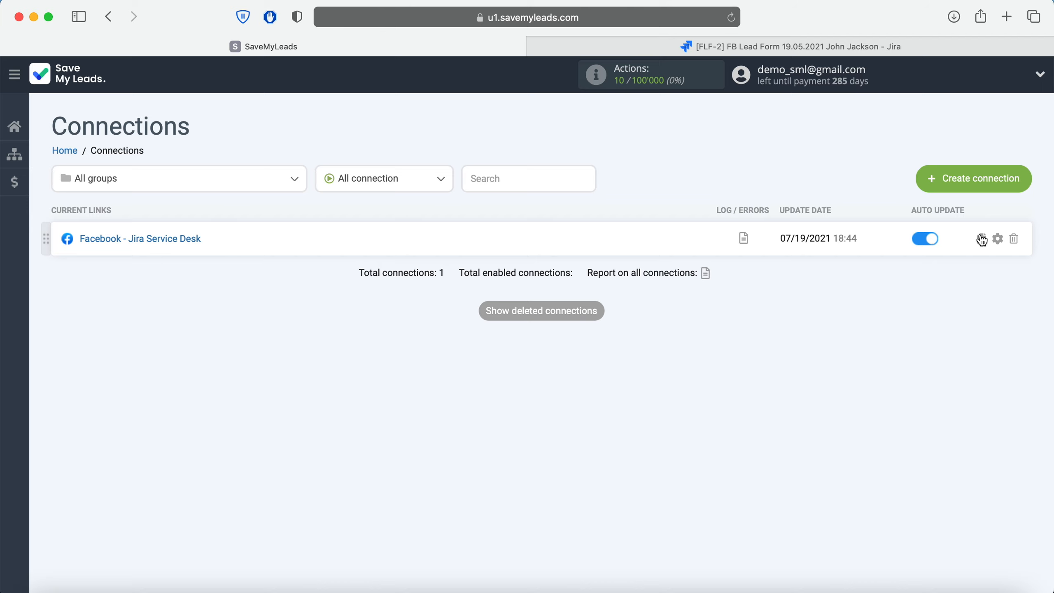
- Rename the connection to "Facebook - Jira Service Desk Lead Form 19.05.2021" in its settings and save it
{"action": "left_click", "coordinate": [998, 239]}
{"action": "left_click", "coordinate": [640, 262]}
{"action": "type", "text": "Le"}
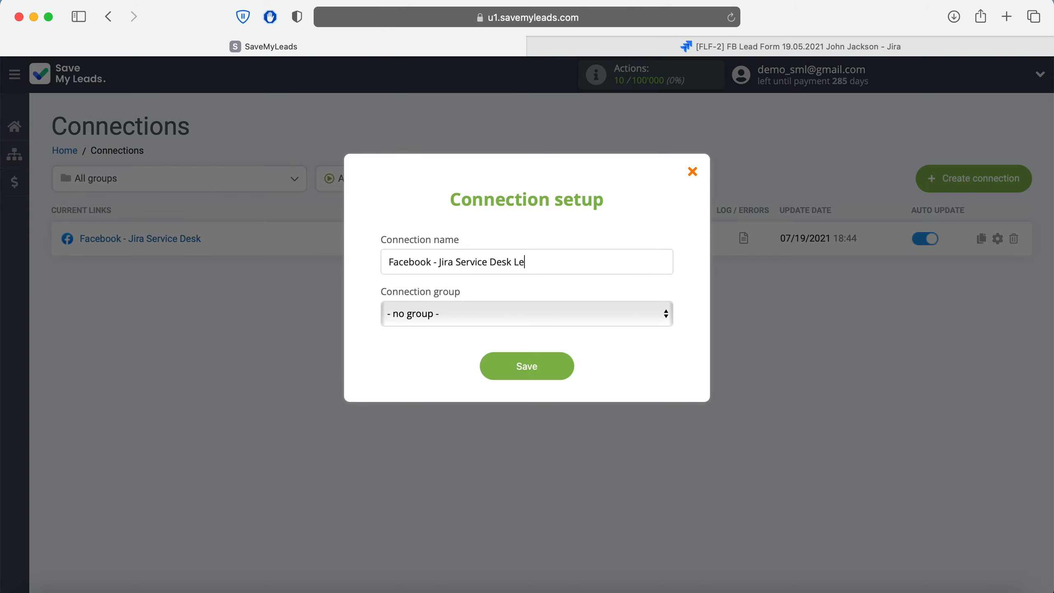
{"action": "type", "text": "ad Form 19.05.2021"}
{"action": "left_click", "coordinate": [535, 374]}
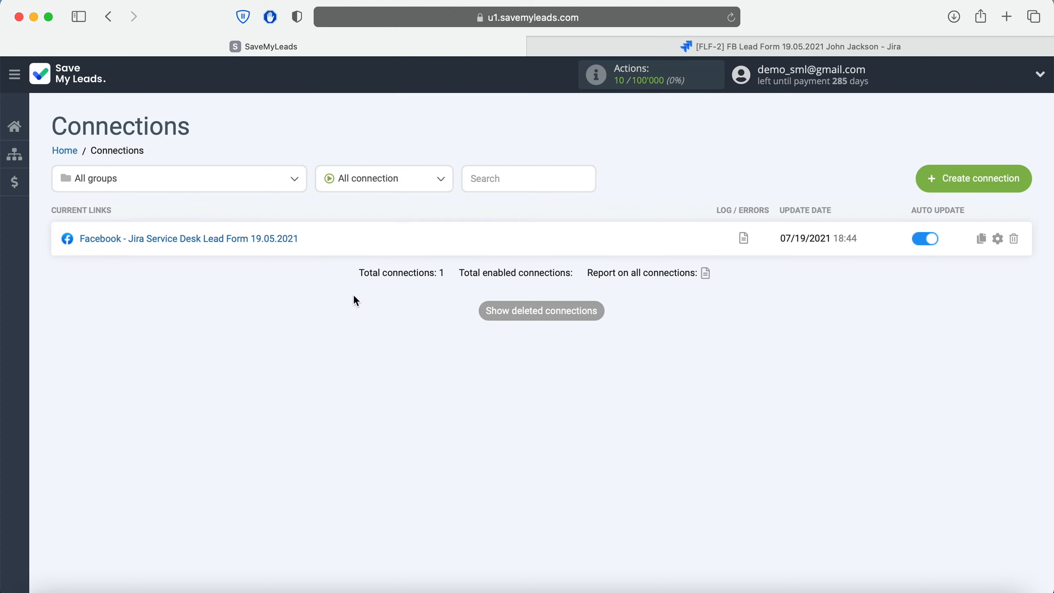